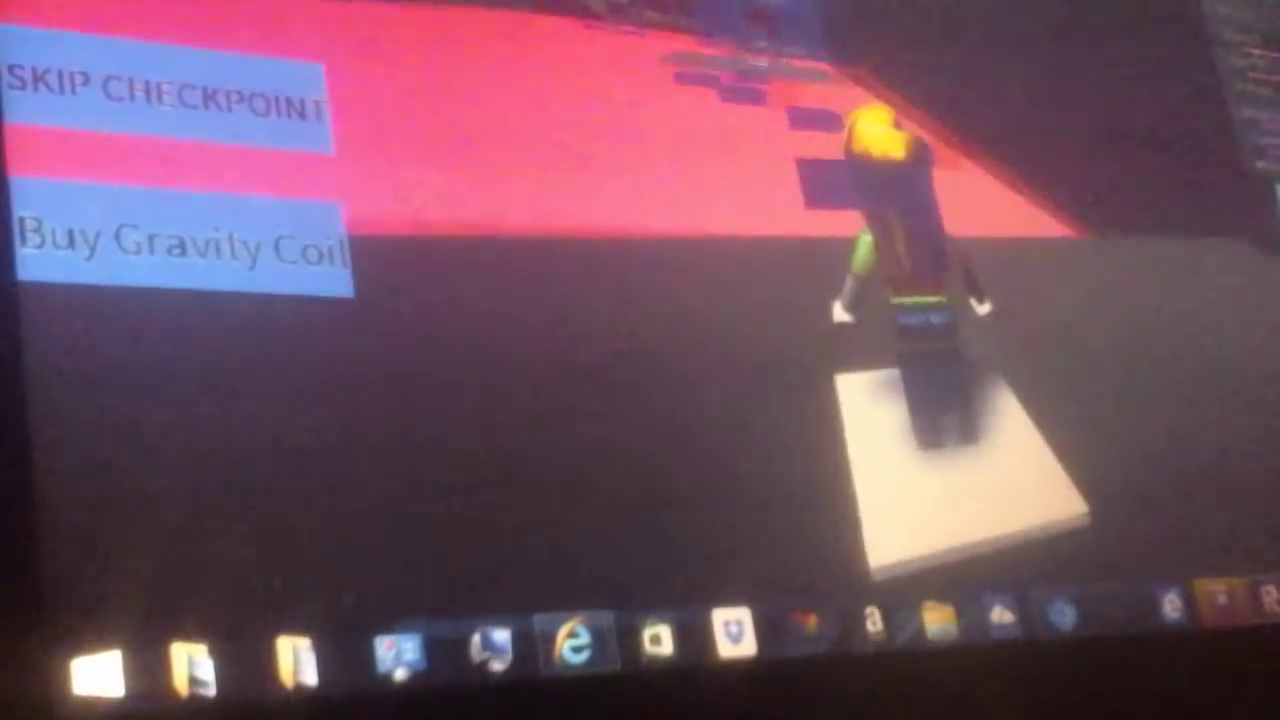
Step: Walk the avatar forward off the spawn pad onto the obby's red floor
{"action": "key", "text": "w"}
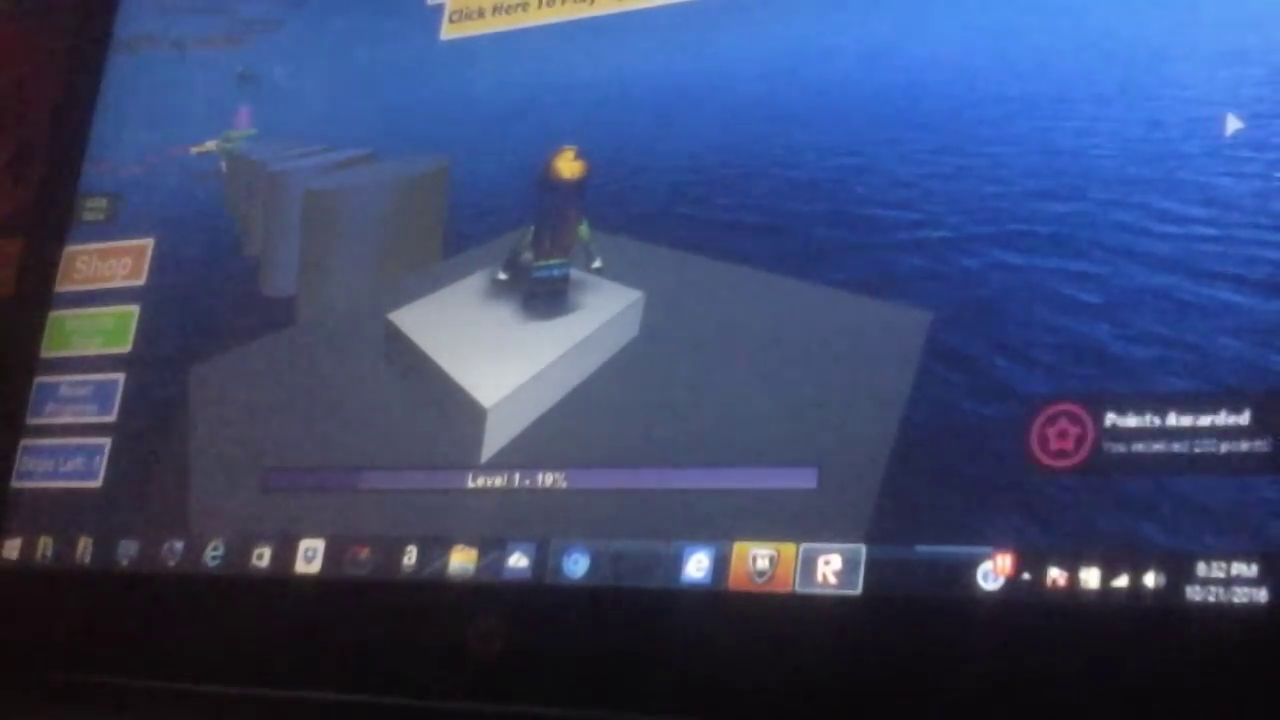
Step: Turn the camera around the avatar on the checkpoint pad above the water
{"action": "key", "text": "Right"}
{"action": "key", "text": "Right"}
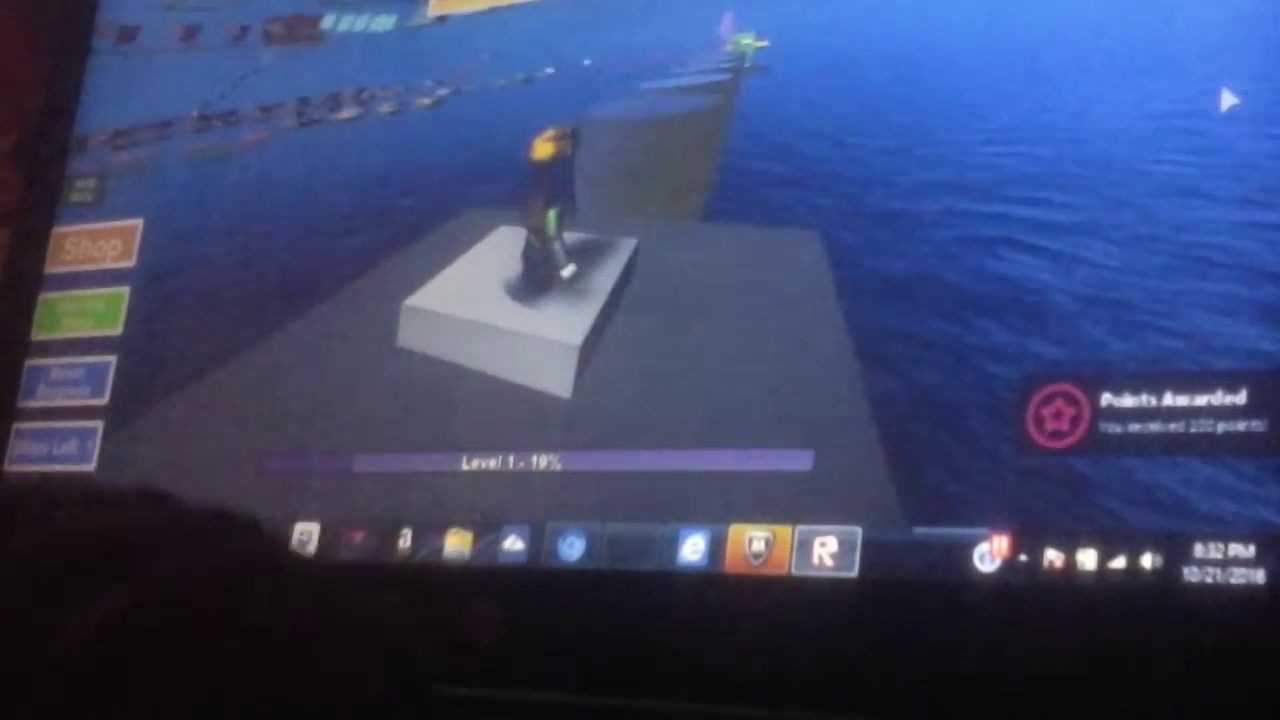
Step: Jump from the grey pad to the pillar and run along the green platform
{"action": "key", "text": "space"}
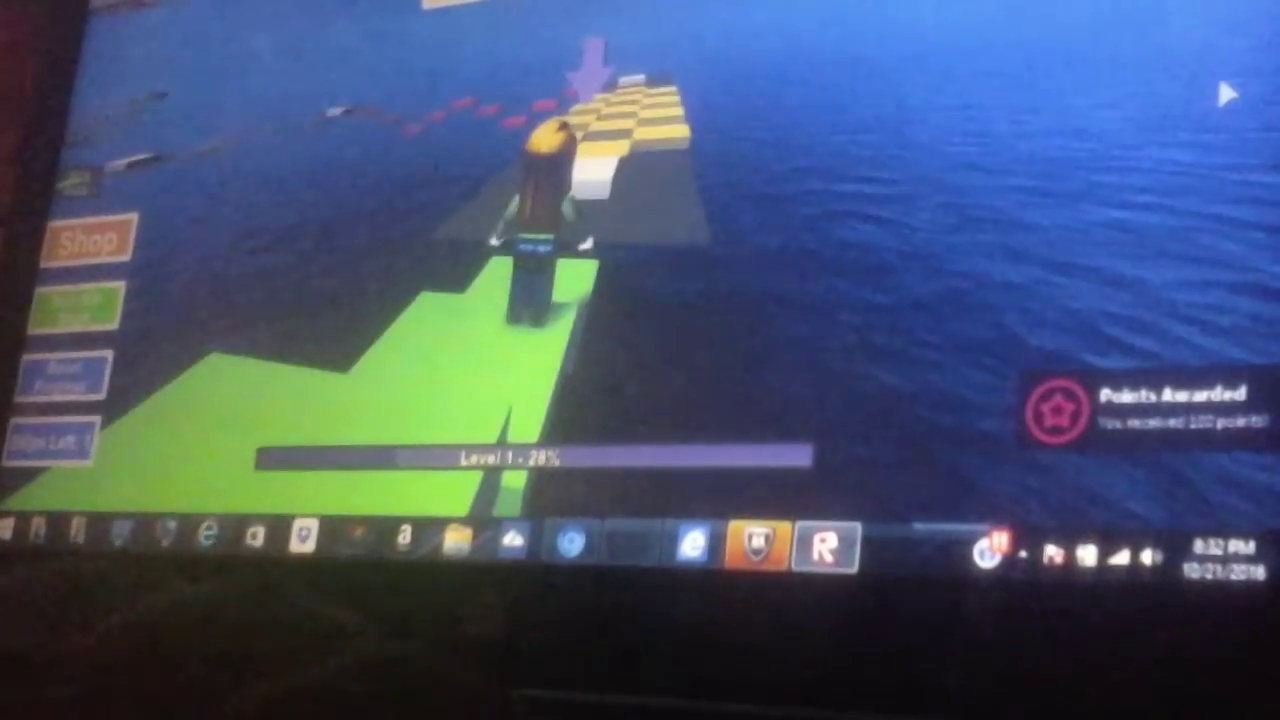
{"action": "key", "text": "w"}
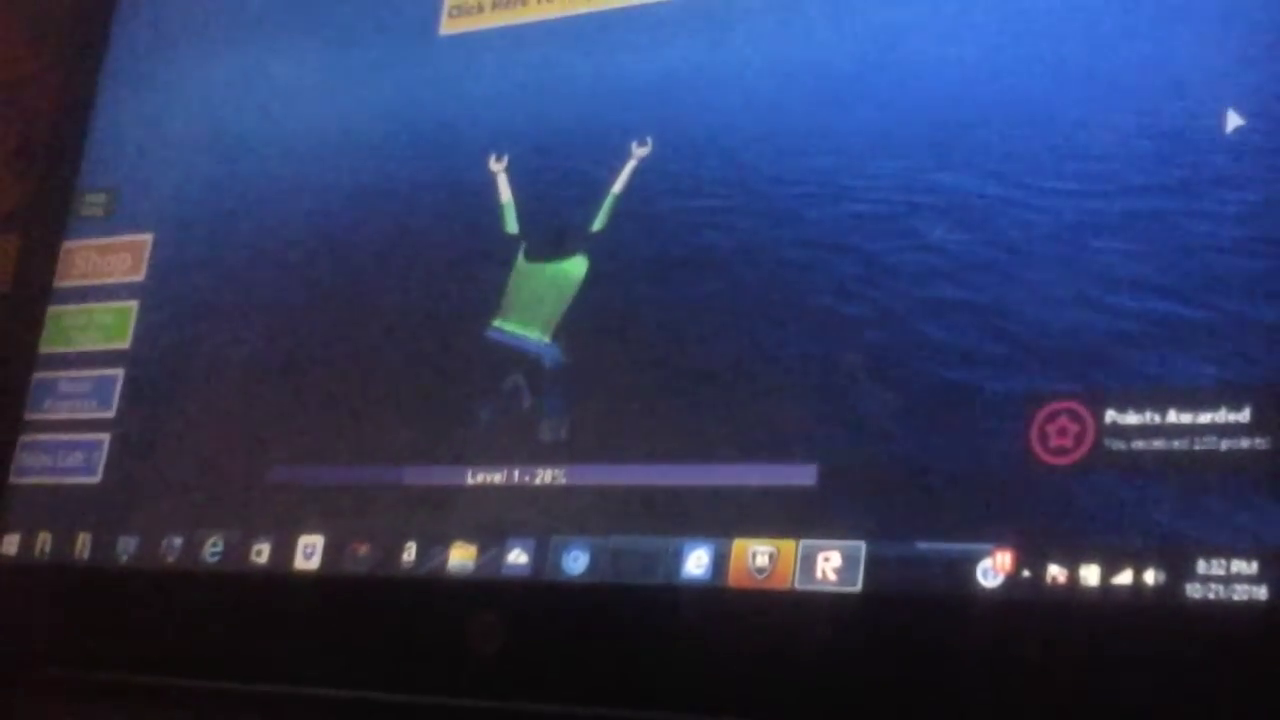